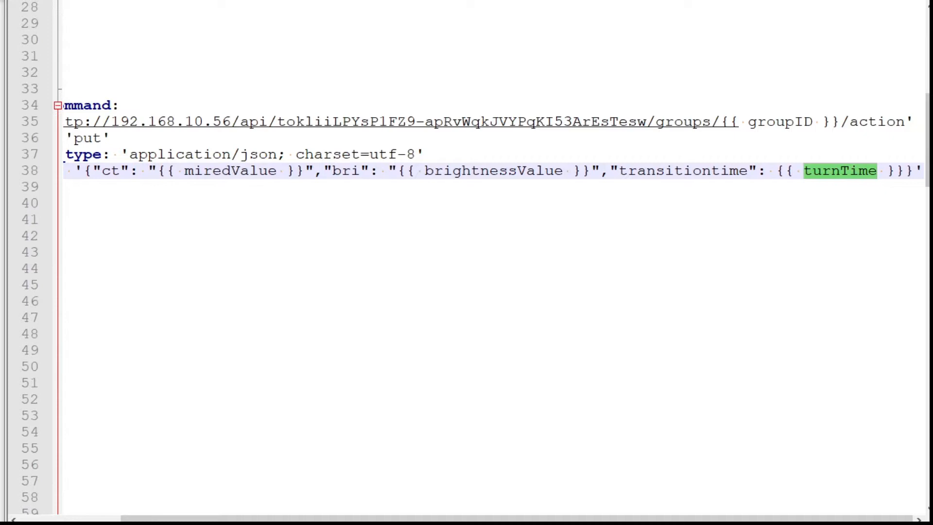
- Examine the dynamic_command payload's variables and the Philips Hue rest_command entries in the Home Assistant configuration file
scroll(486, 243, up, 1)
double_click(504, 206)
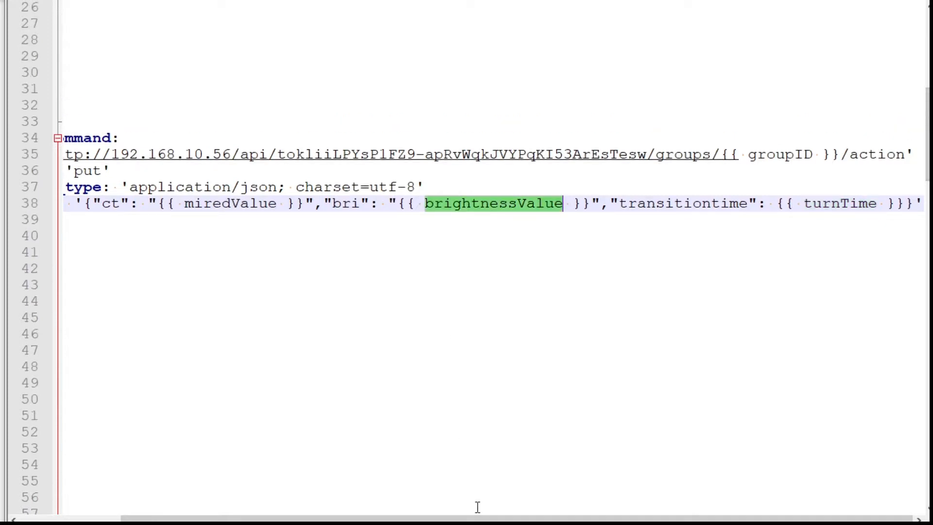
drag(478, 518, 376, 518)
double_click(342, 206)
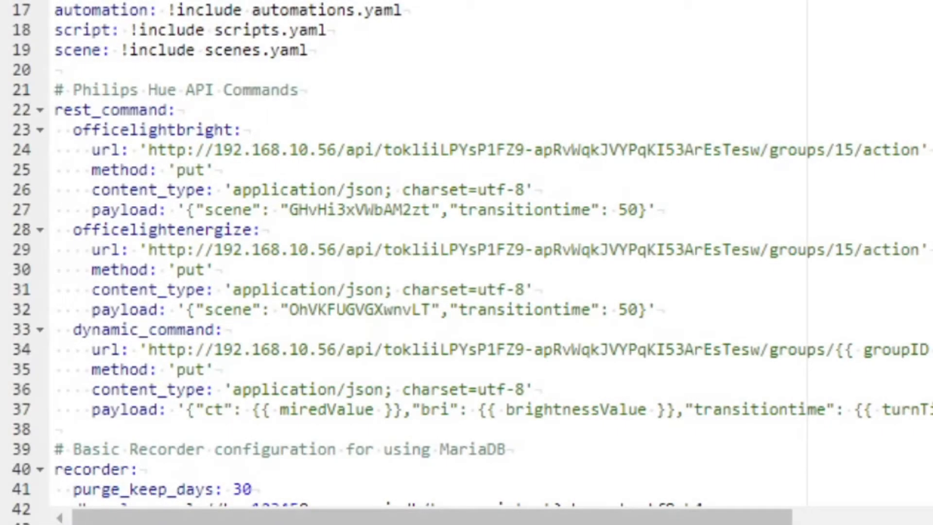
click(349, 109)
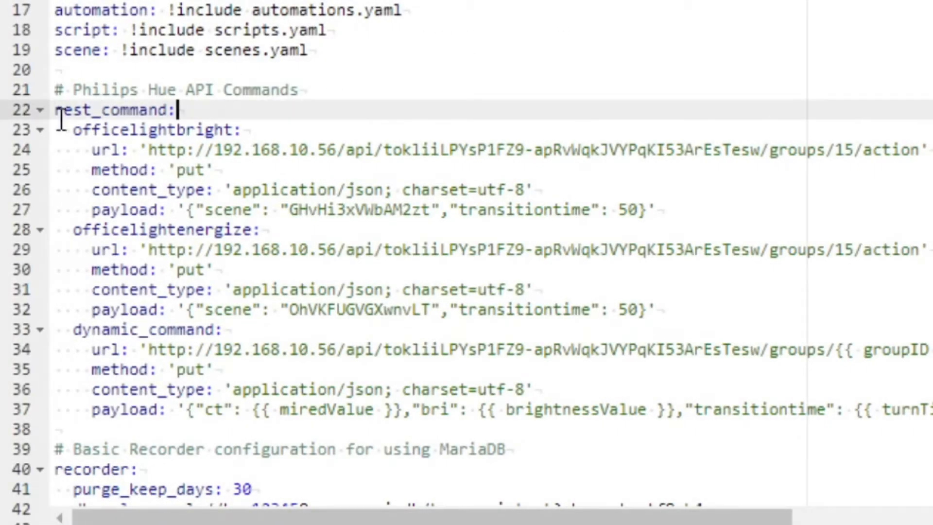
drag(73, 129, 294, 323)
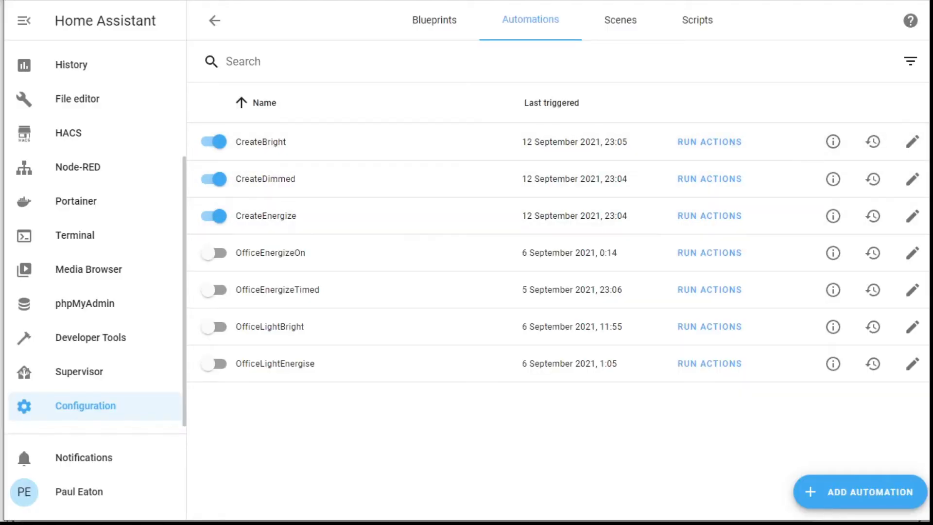
- Open the CreateEnergize automation for editing and set turnTime to '10' in its action's service data
click(913, 222)
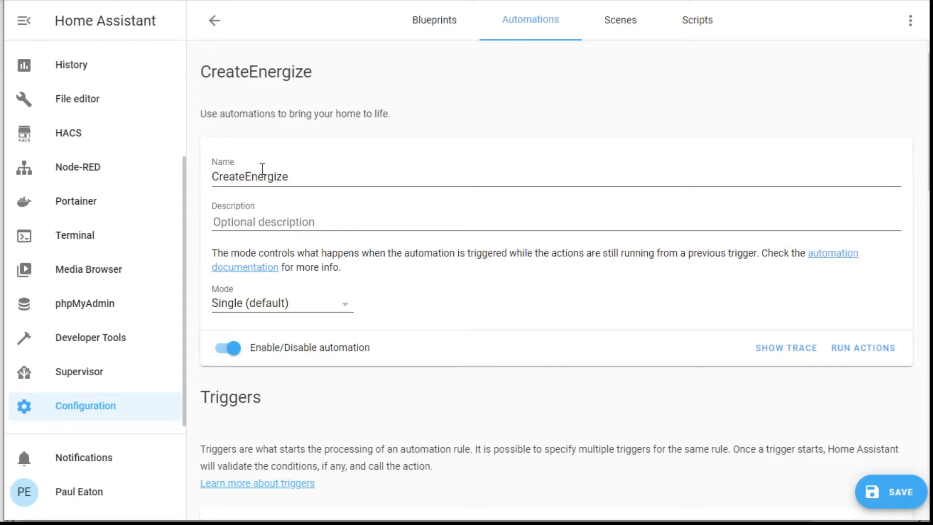
scroll(392, 129, down, 7)
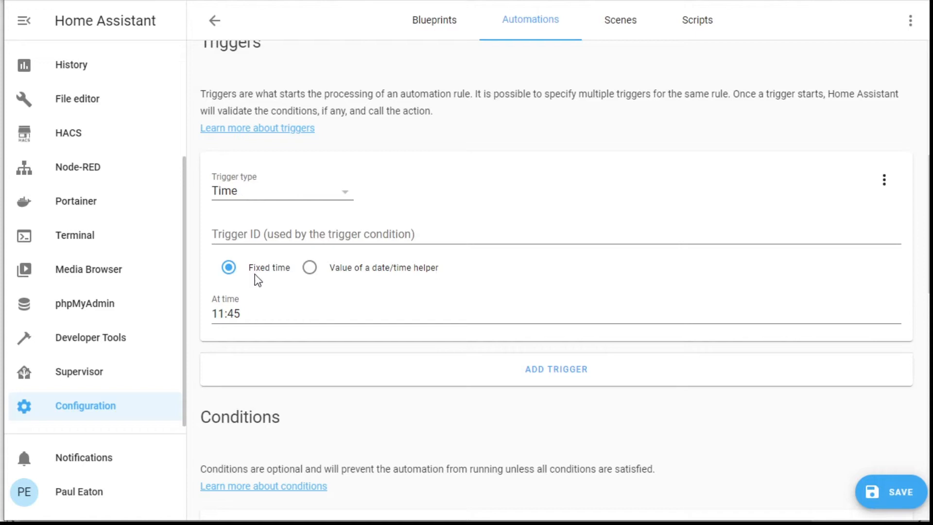
scroll(262, 298, down, 4)
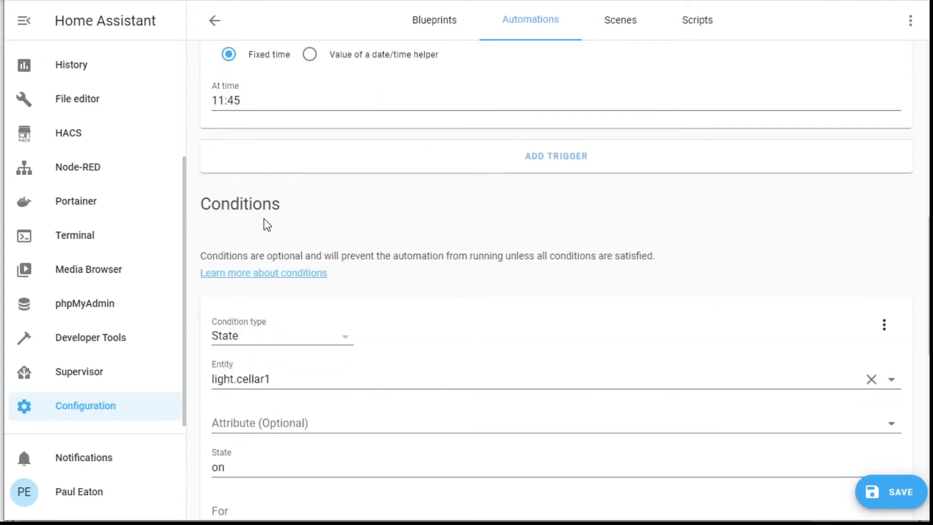
scroll(263, 220, down, 3)
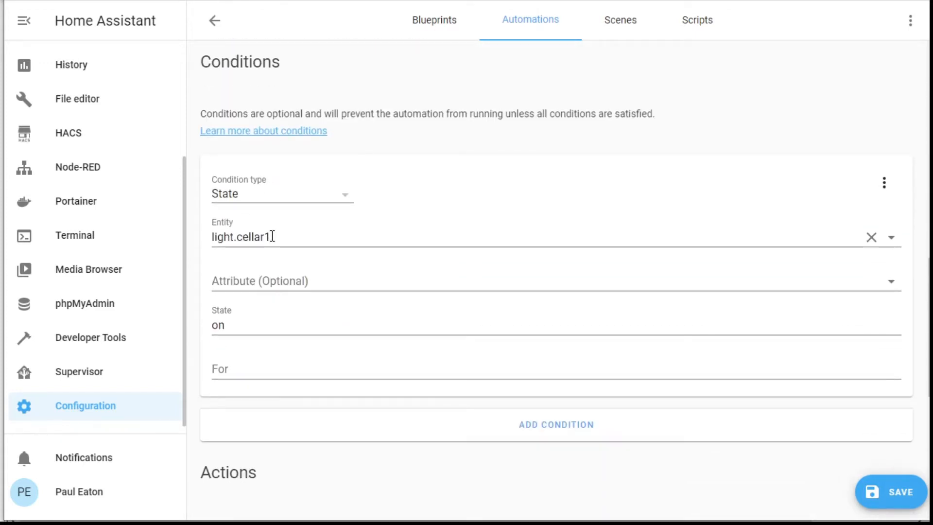
scroll(273, 236, down, 7)
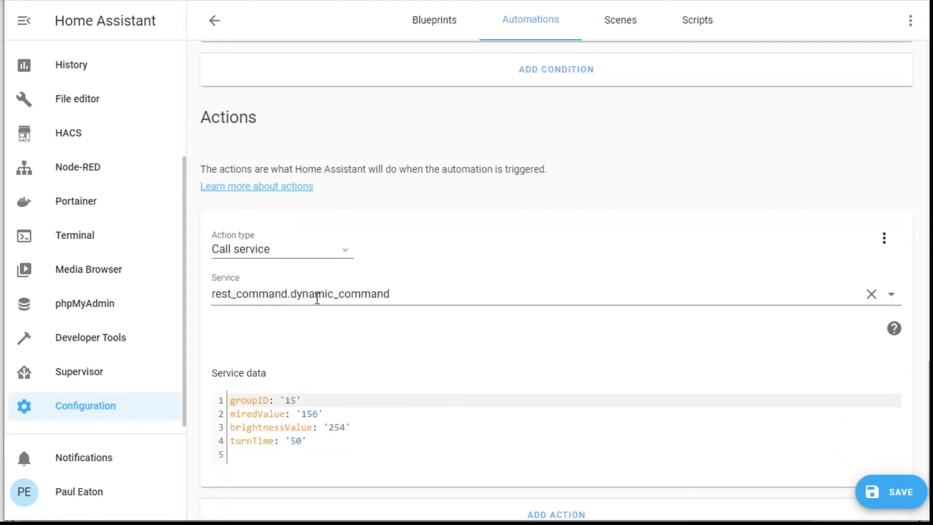
scroll(301, 375, down, 1)
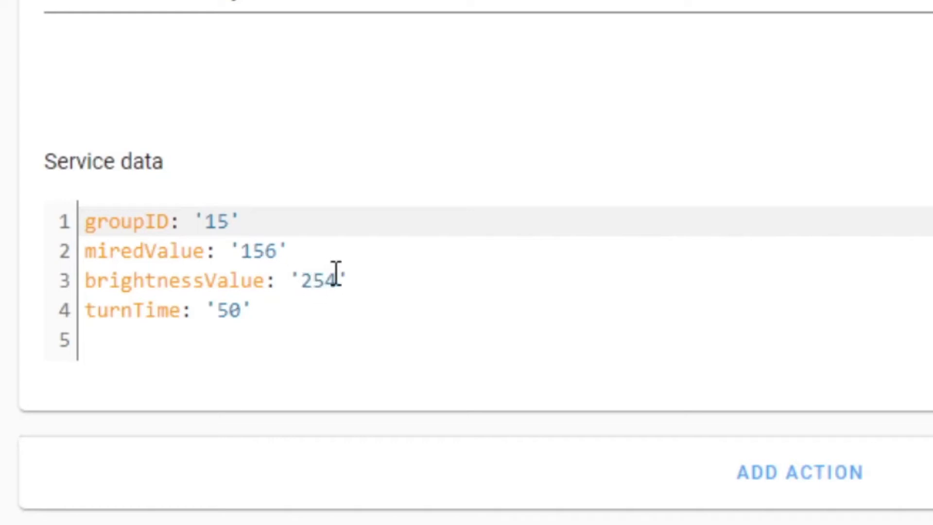
click(241, 311)
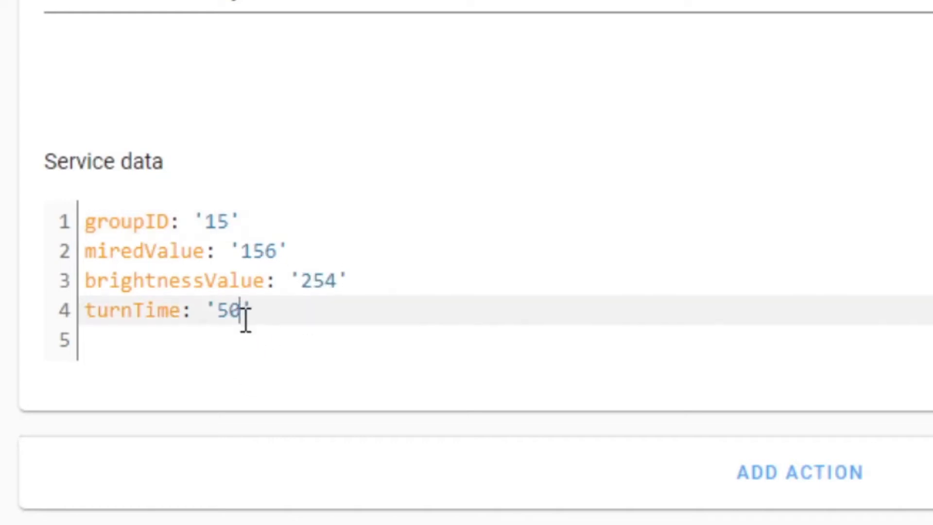
key(BackSpace)
key(BackSpace)
text(10)
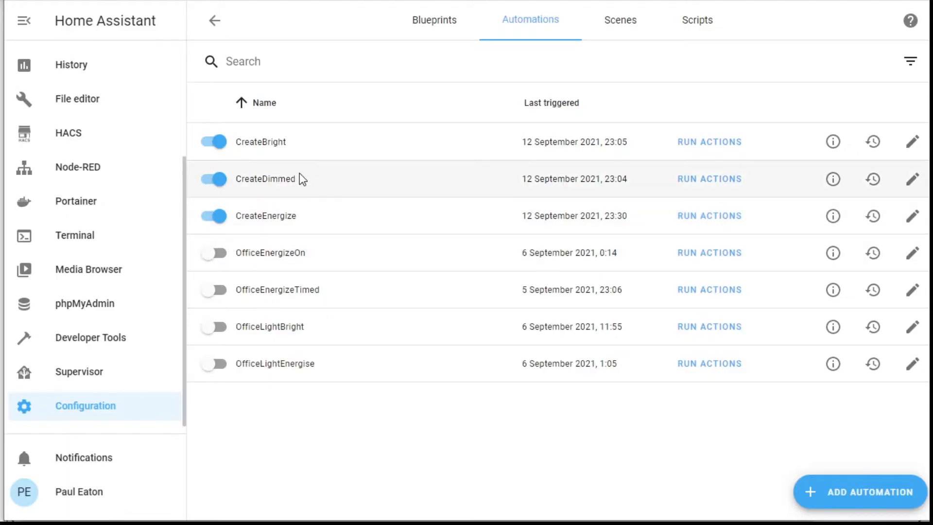
- Set turnTime to '10' in the CreateDimmed automation's service data, save it and return to the automations list
click(911, 178)
scroll(456, 323, down, 15)
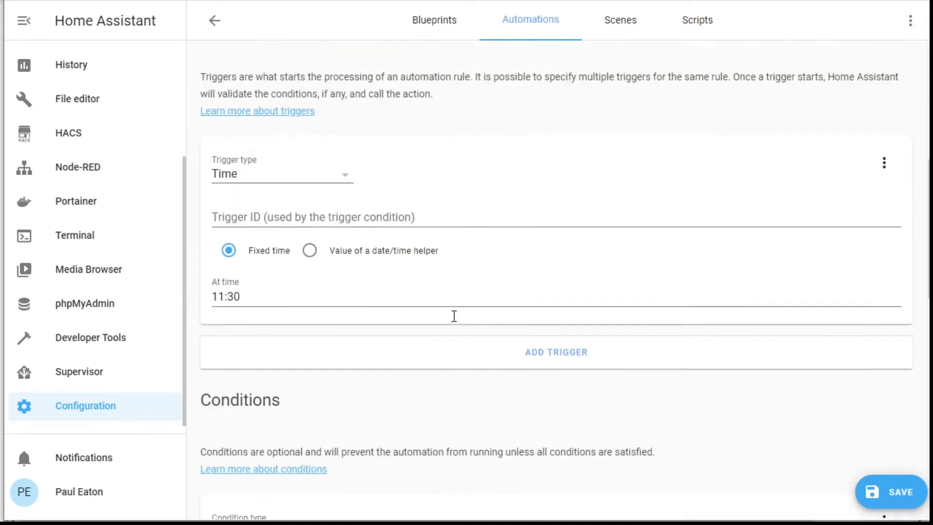
scroll(454, 319, down, 6)
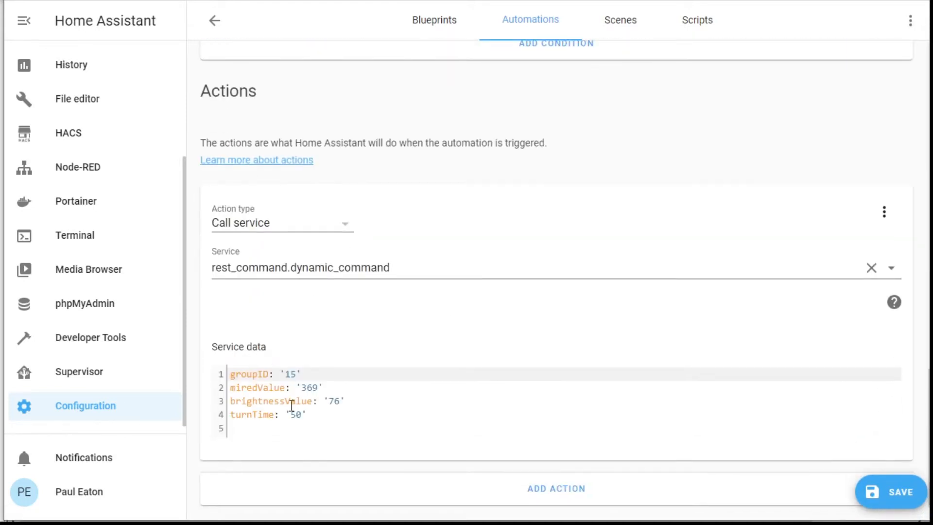
double_click(294, 373)
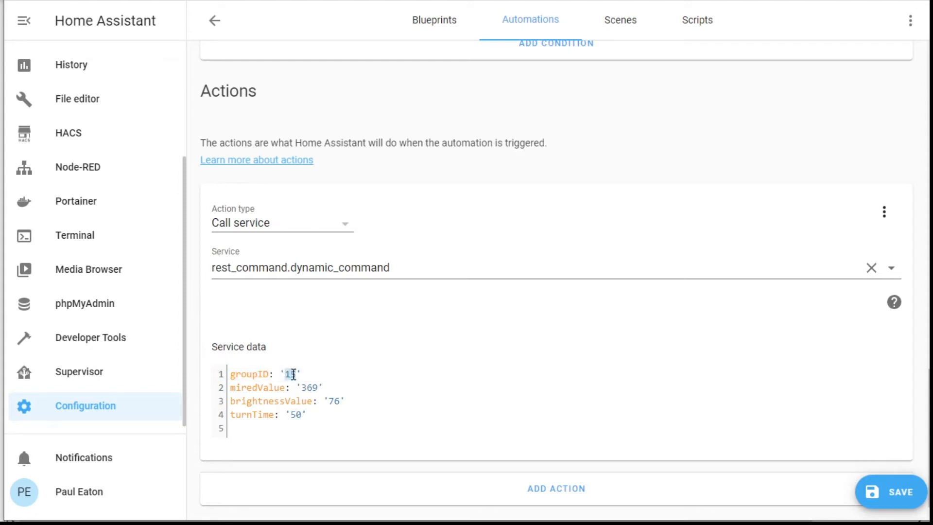
double_click(310, 387)
double_click(335, 401)
click(298, 415)
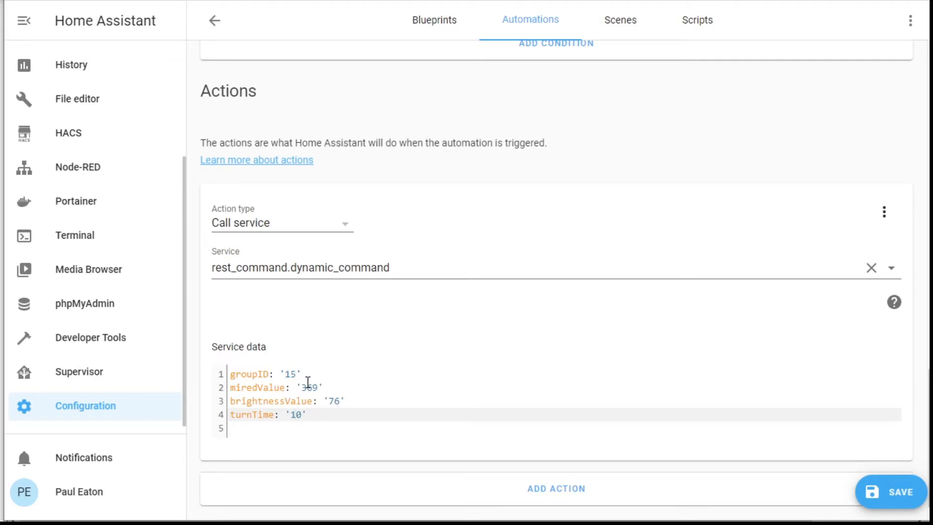
click(890, 493)
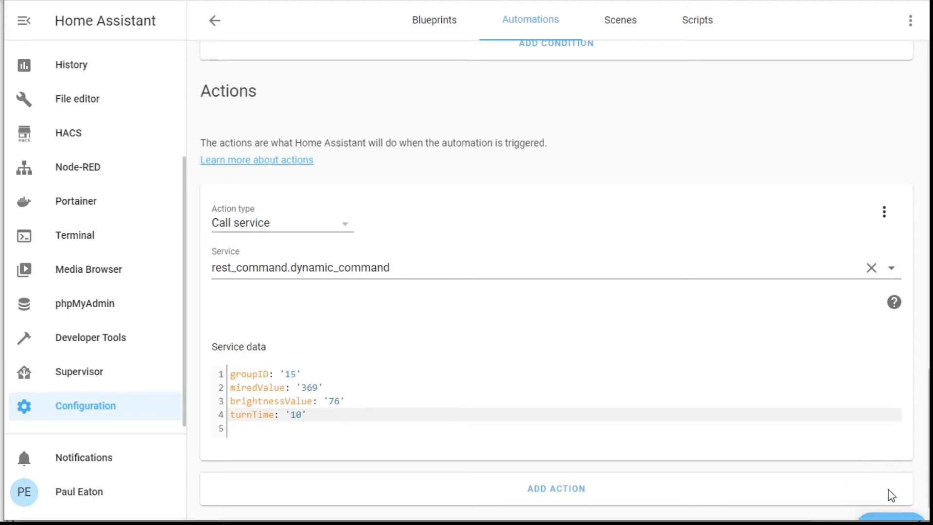
scroll(521, 323, up, 15)
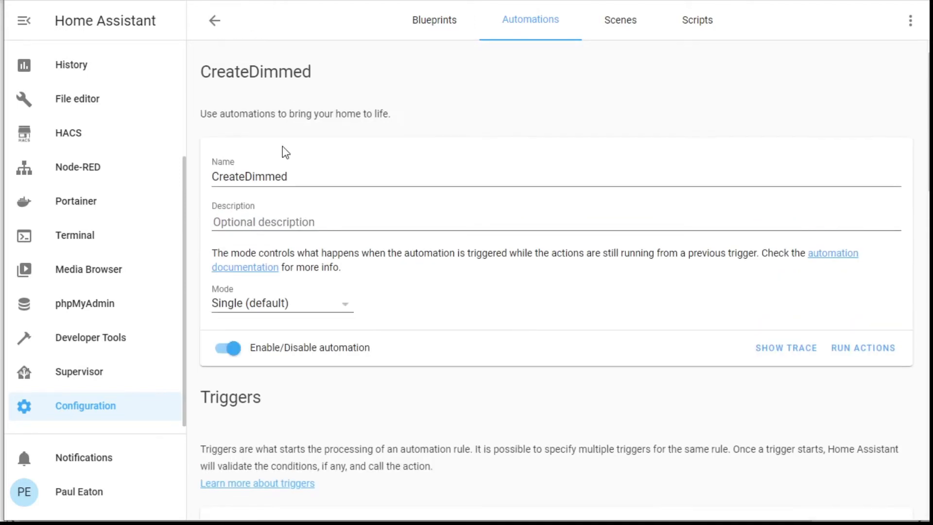
click(215, 21)
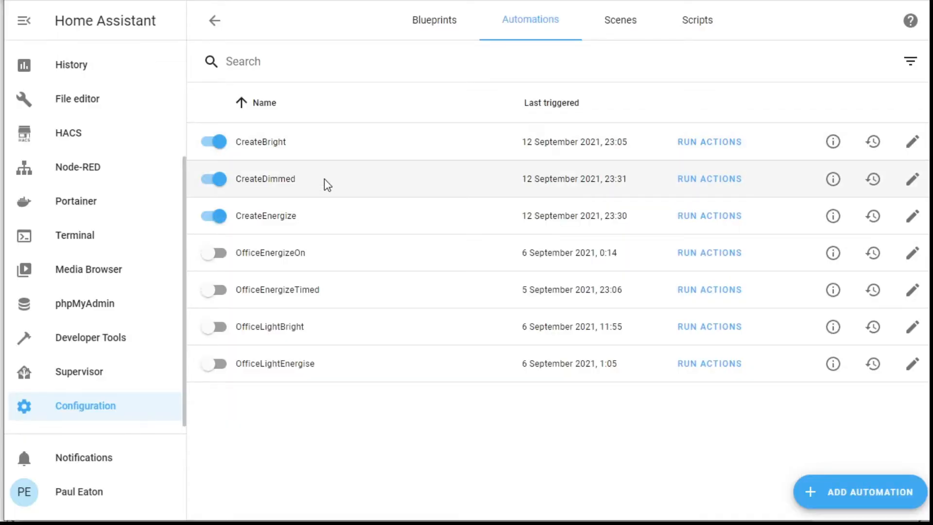
- Reopen CreateDimmed, set brightnessValue to '254' in its service data, save it and return to the automations list
click(913, 180)
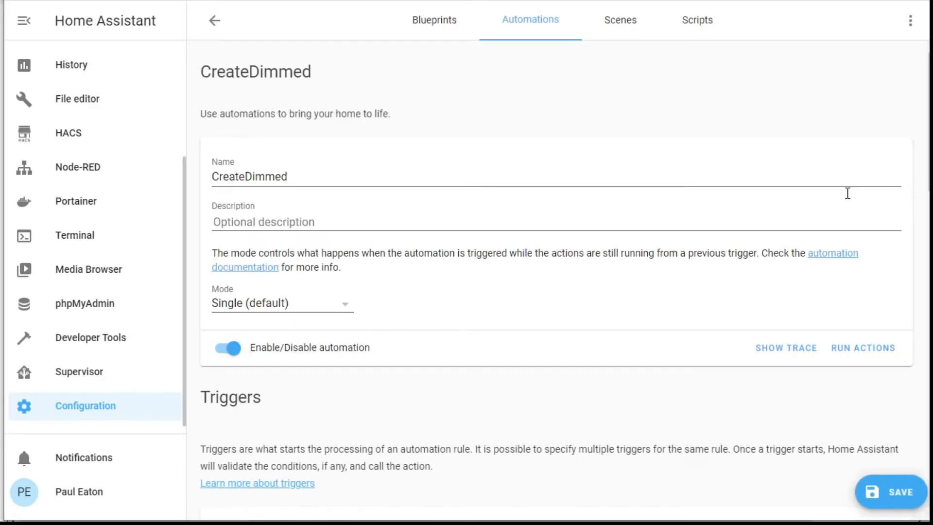
scroll(603, 328, down, 15)
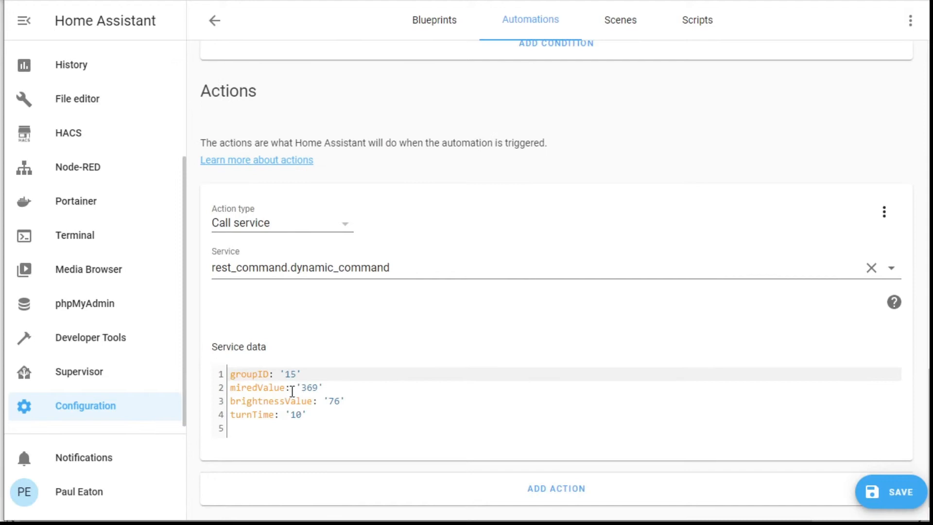
double_click(333, 399)
text(254)
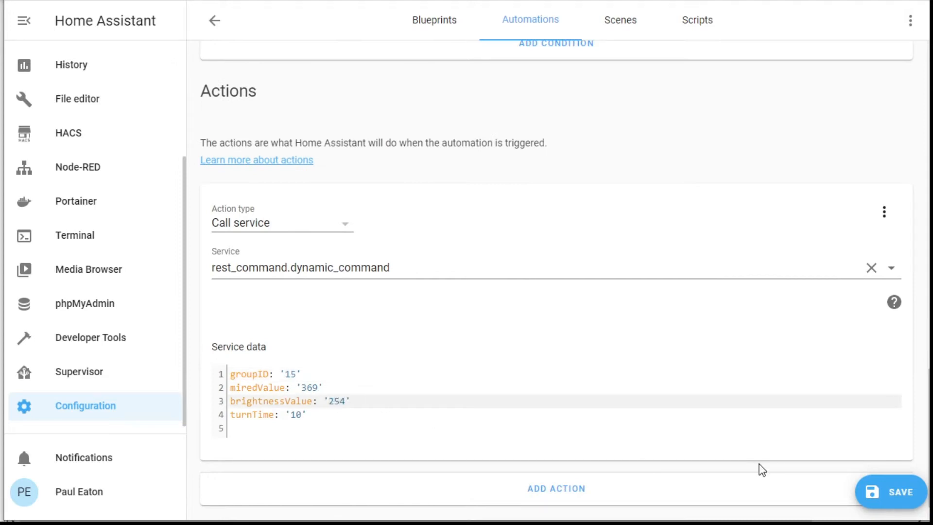
click(894, 493)
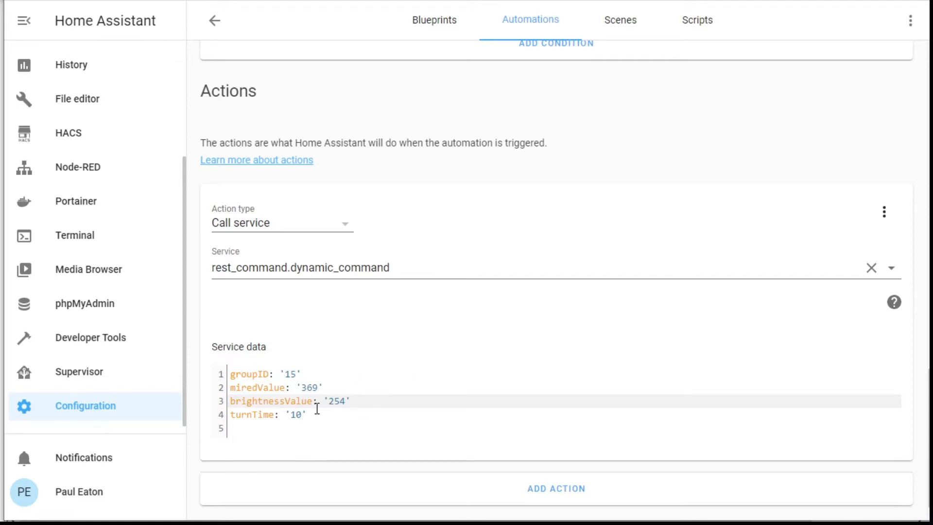
scroll(317, 408, up, 20)
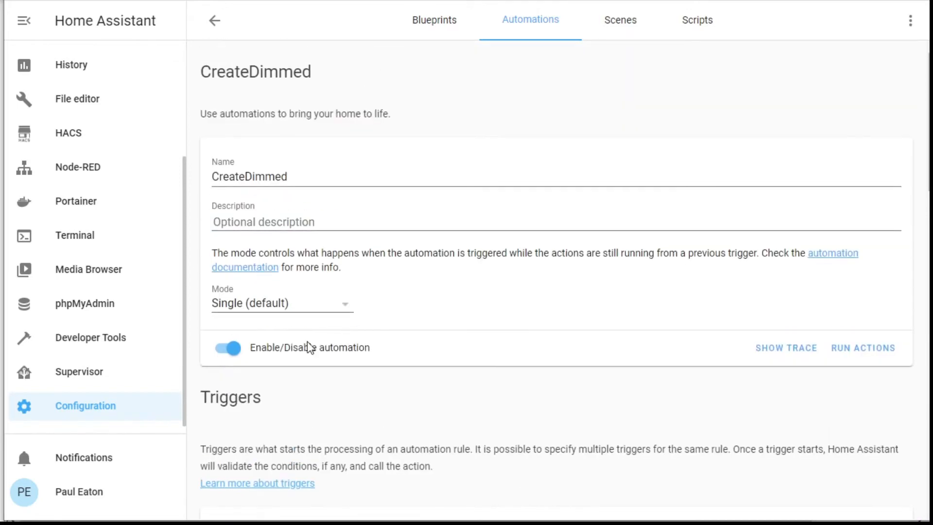
click(214, 22)
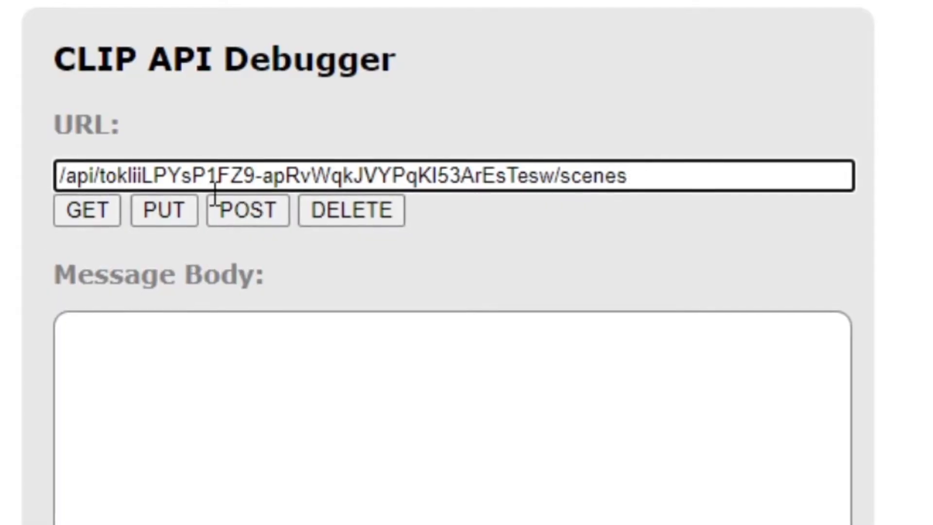
- In the CLIP API Debugger, retrieve all scenes with a GET request and copy the ID of group 13's Relax scene
click(101, 211)
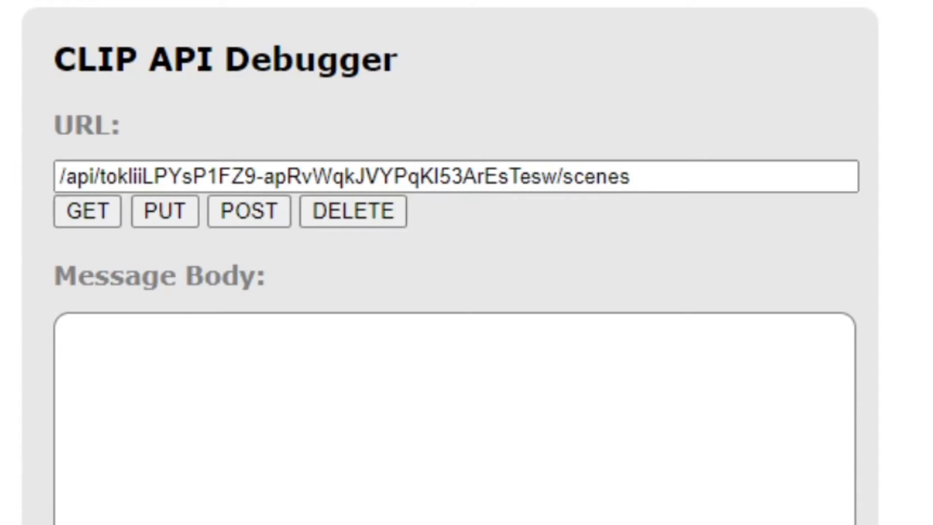
scroll(690, 496, down, 2)
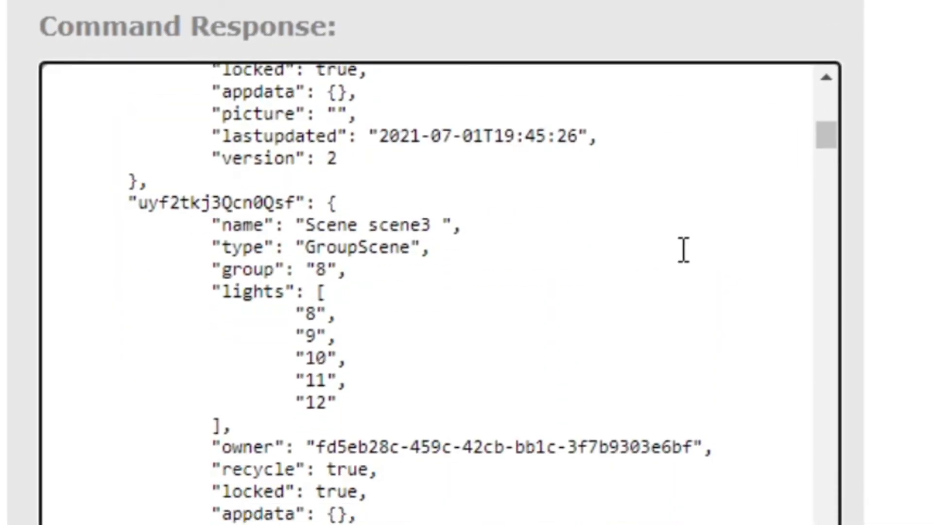
scroll(684, 250, down, 12)
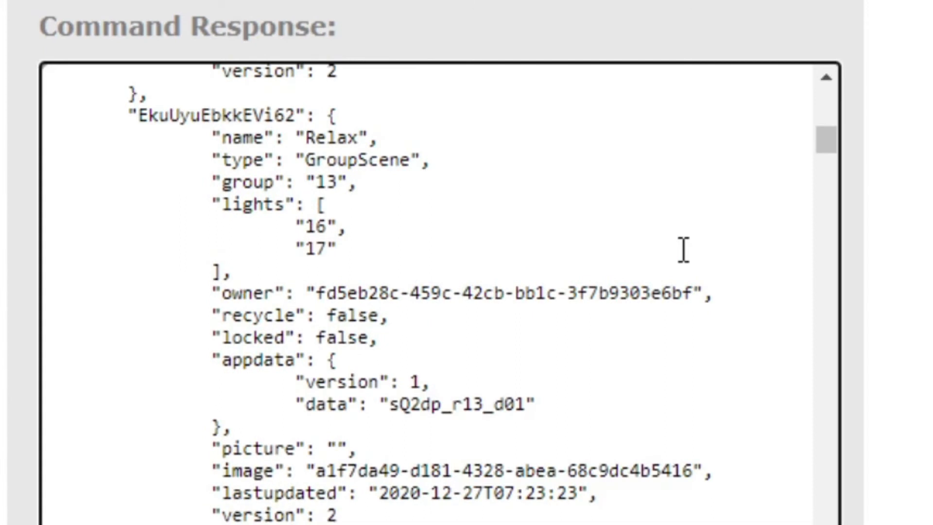
double_click(332, 138)
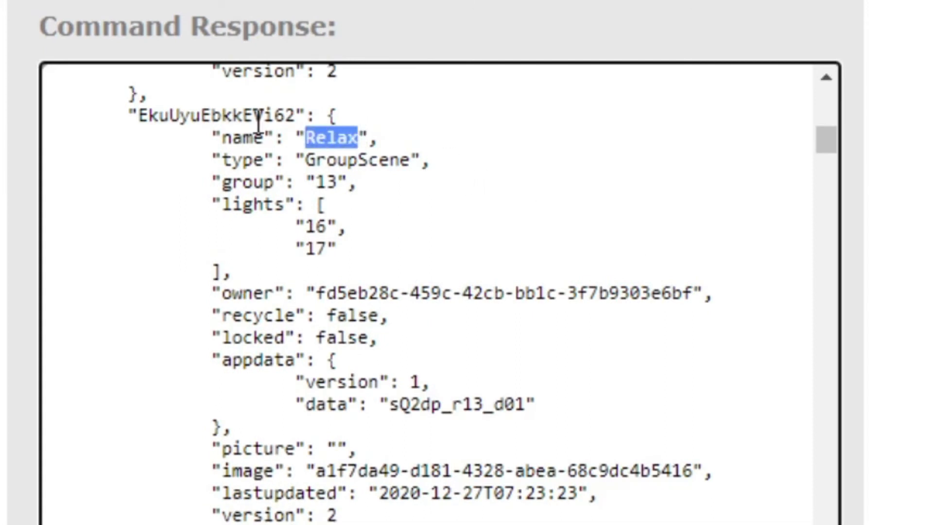
double_click(245, 117)
key(ctrl+c)
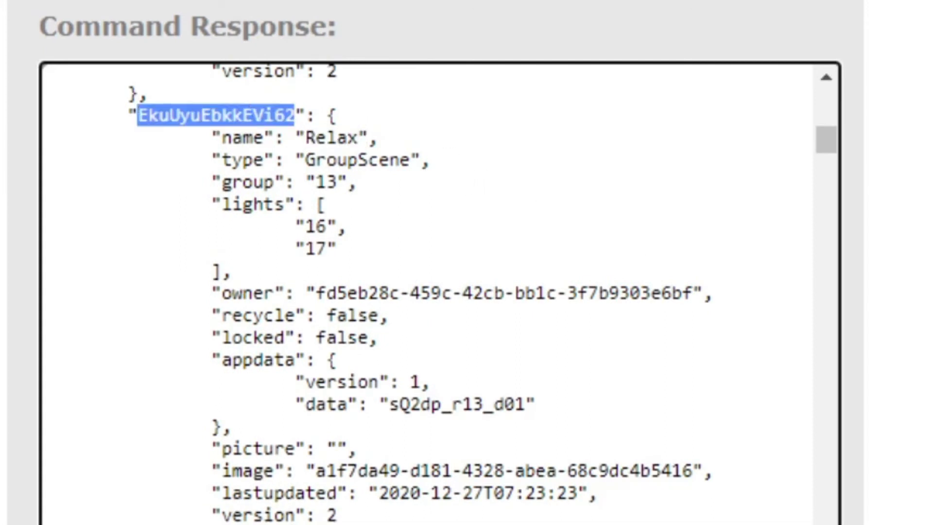
- Append a slash and the copied Relax scene ID to the /scenes URL and send a GET request for its details
click(704, 21)
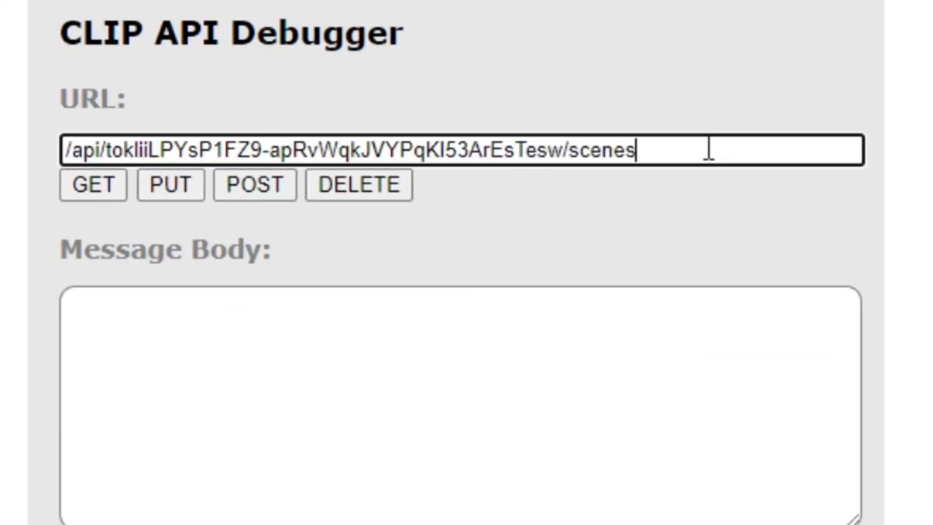
key(ctrl+v)
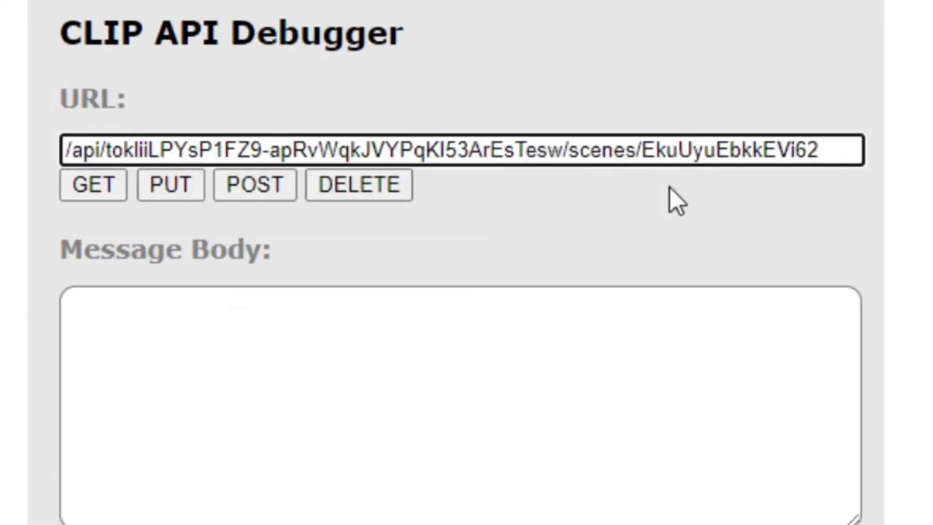
drag(642, 151, 809, 168)
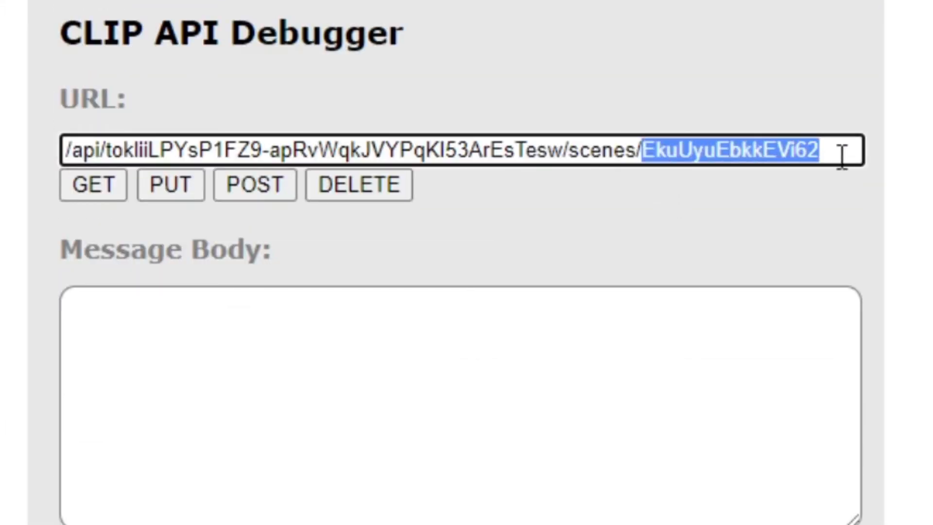
click(840, 150)
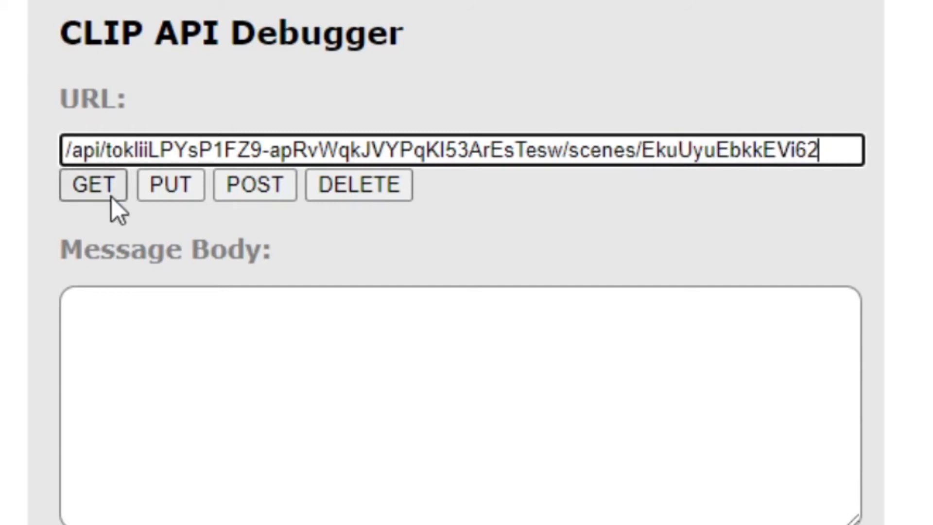
click(93, 193)
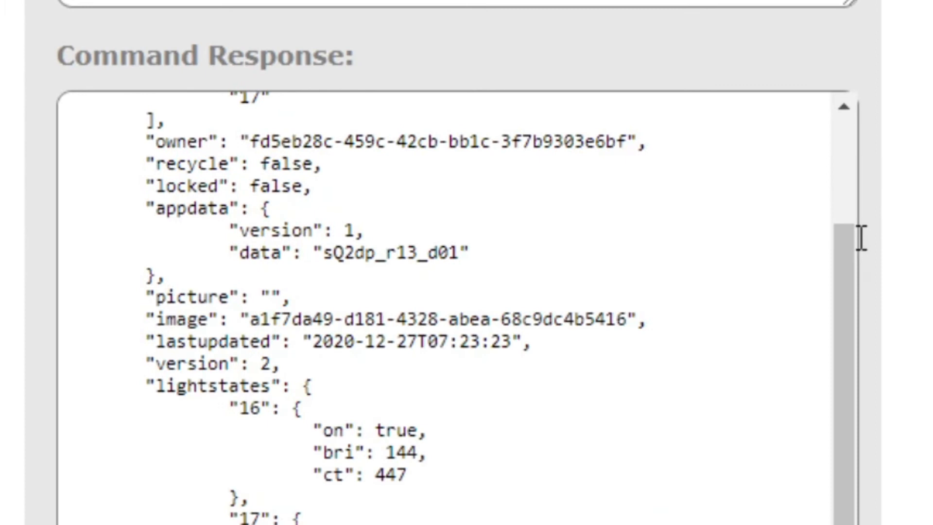
- Examine the Relax scene's response for its name, group, lights and the brightness and colour temperature in its light states
drag(846, 259, 837, 153)
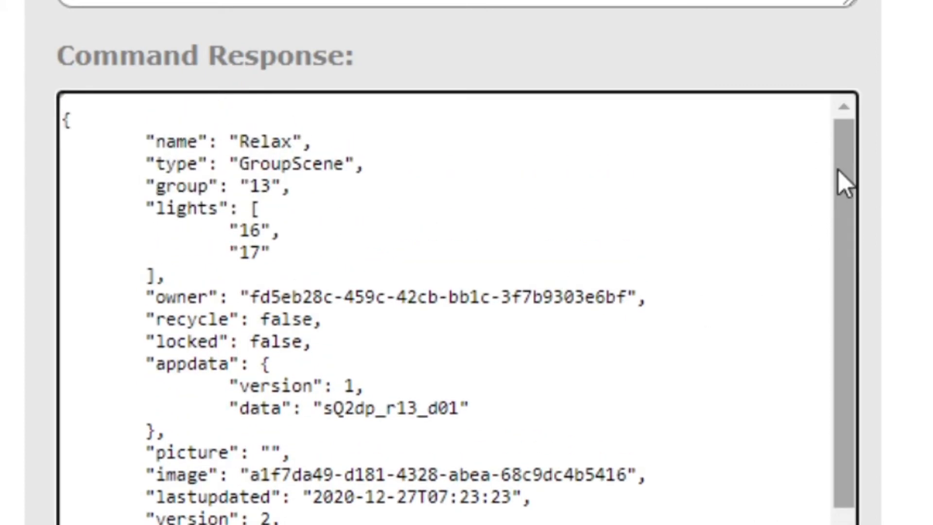
drag(847, 183, 873, 301)
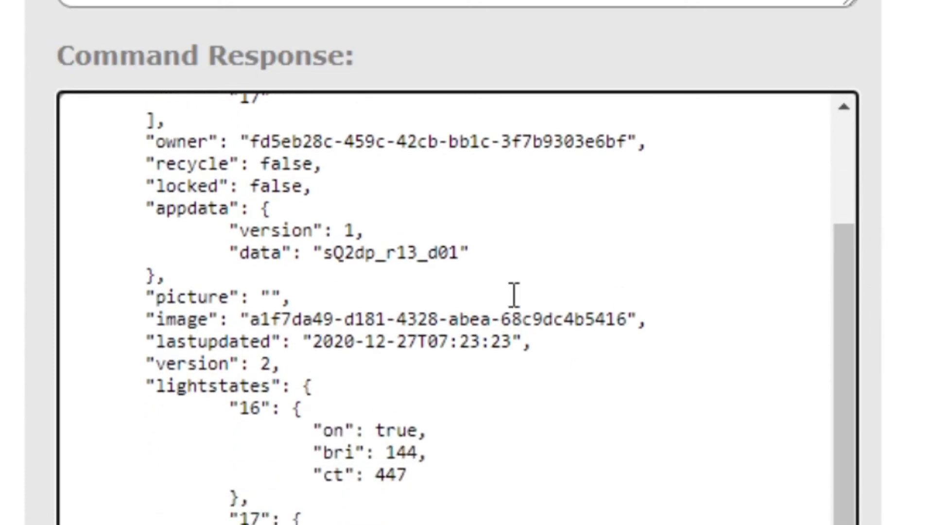
scroll(287, 277, up, 3)
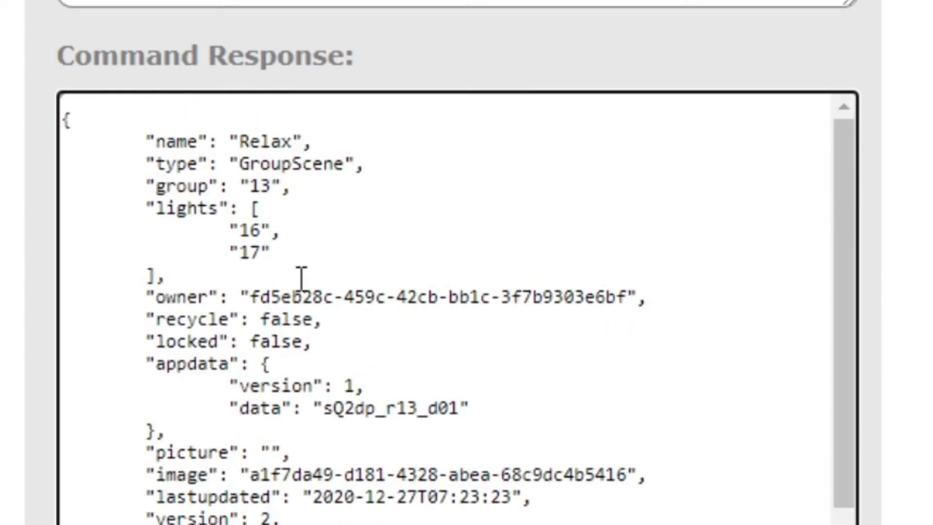
double_click(260, 125)
double_click(270, 142)
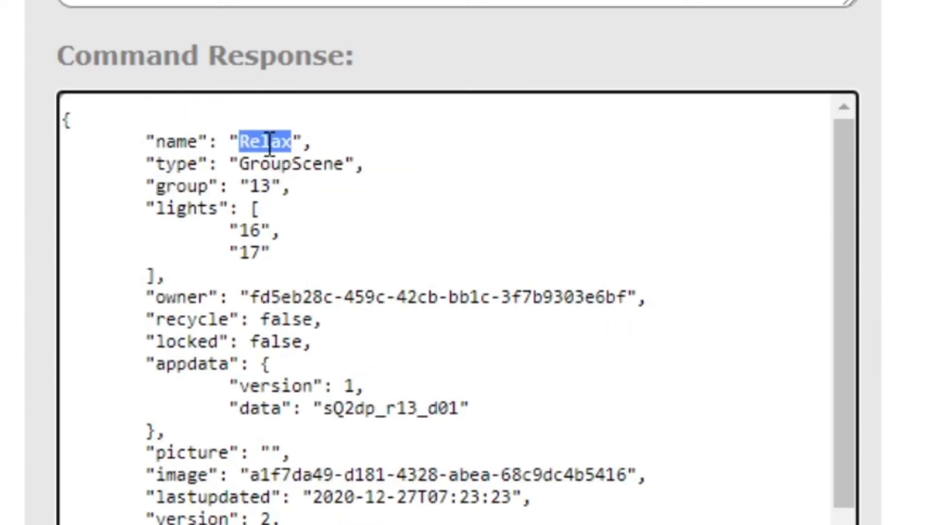
scroll(270, 142, down, 3)
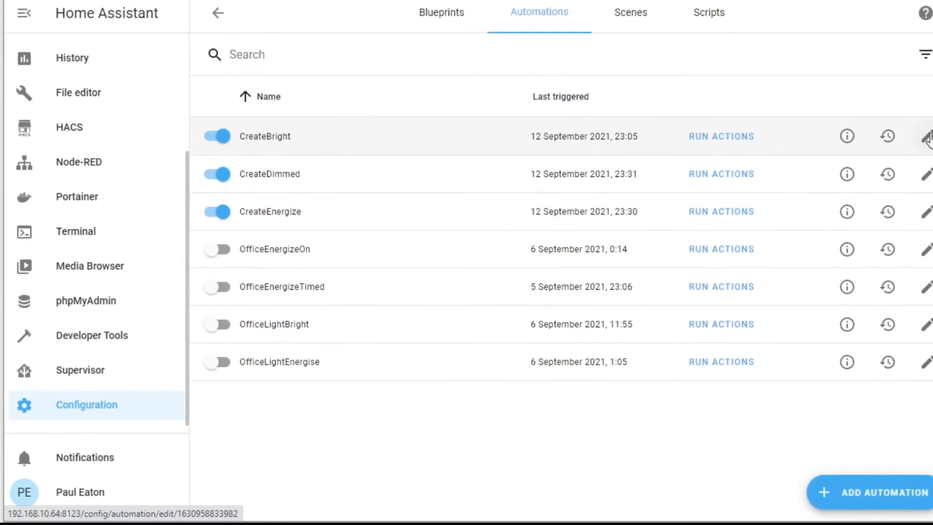
- In Home Assistant, duplicate the CreateBright automation and rename the copy CreateRelax
click(914, 143)
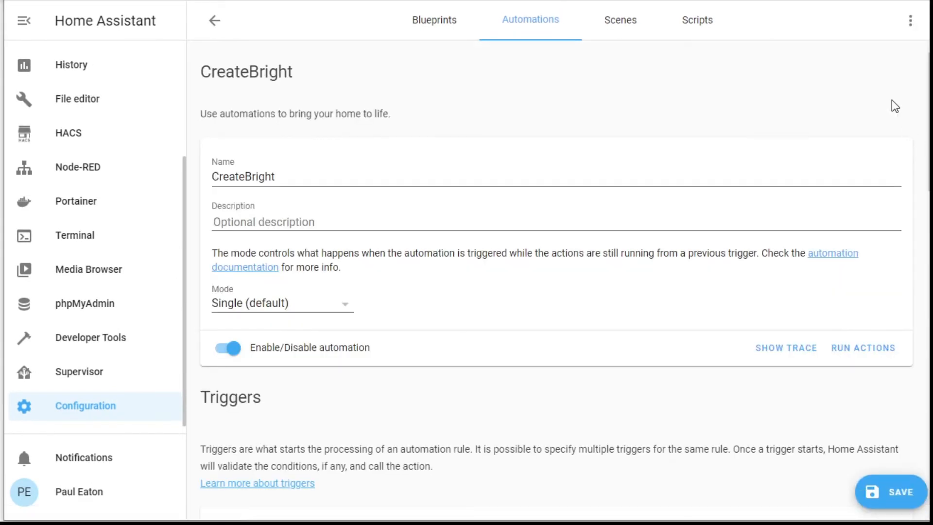
click(912, 23)
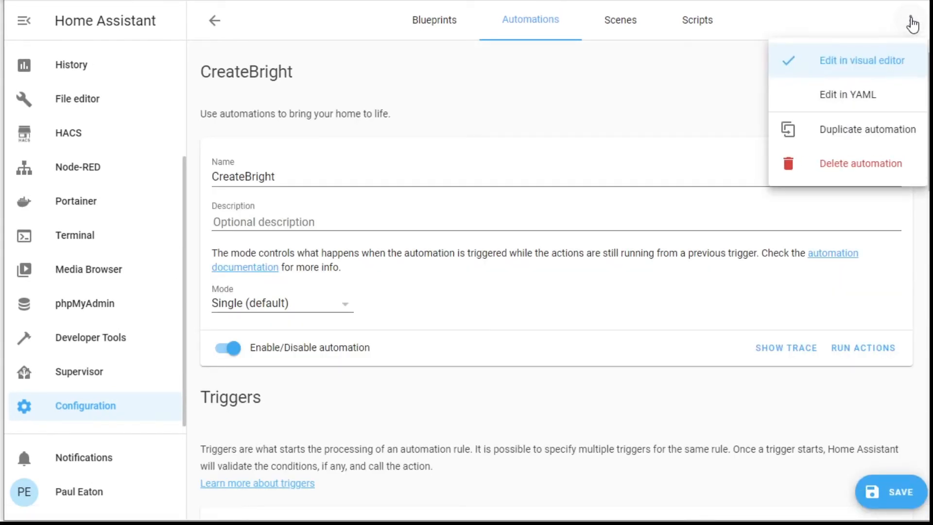
click(862, 130)
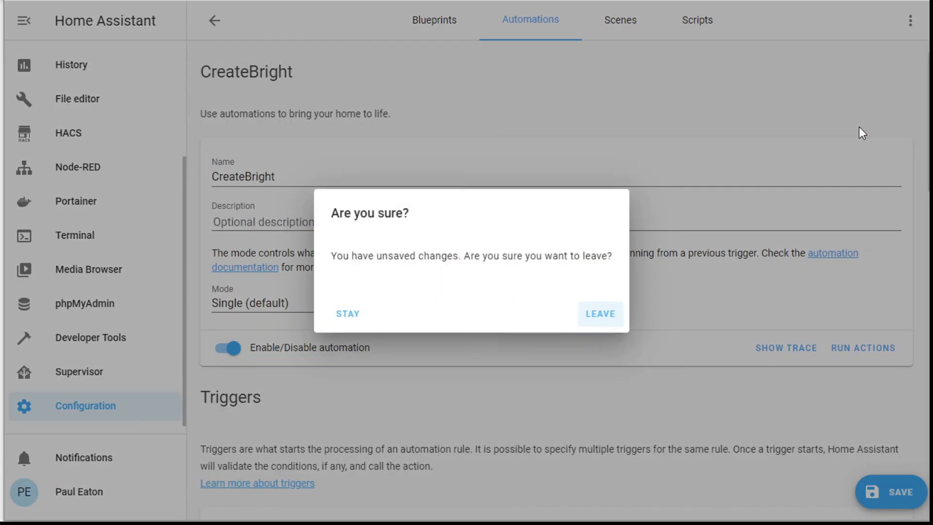
click(603, 315)
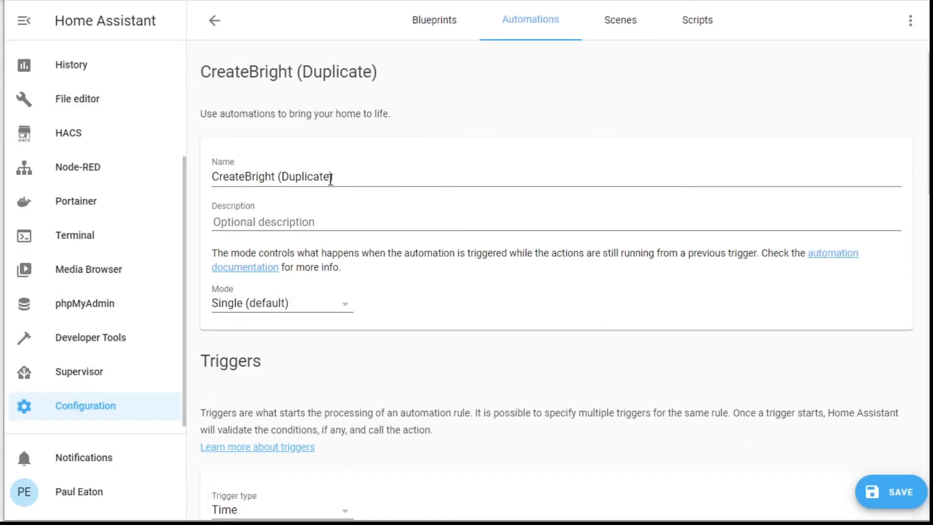
drag(335, 177, 251, 173)
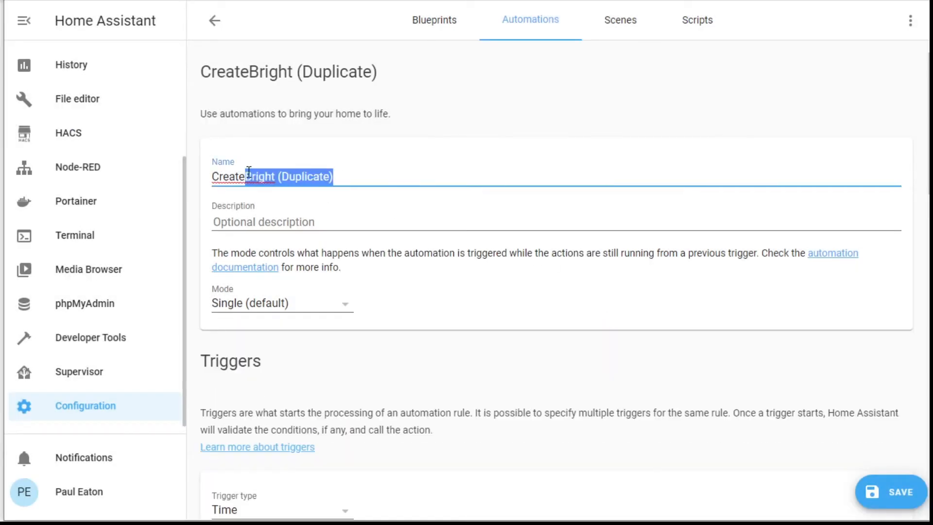
text(Relax)
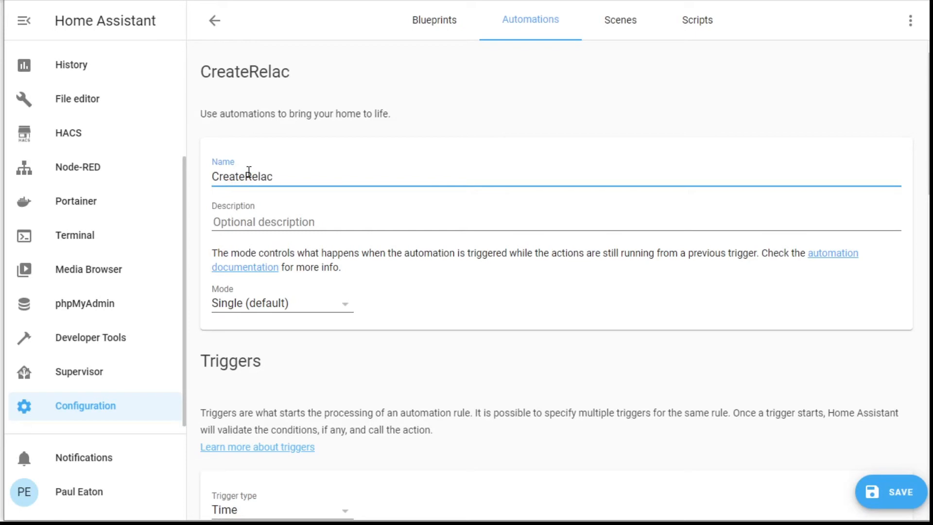
- In the new automation's service data, set miredValue to '447' and brightnessValue to '144'
scroll(506, 306, down, 7)
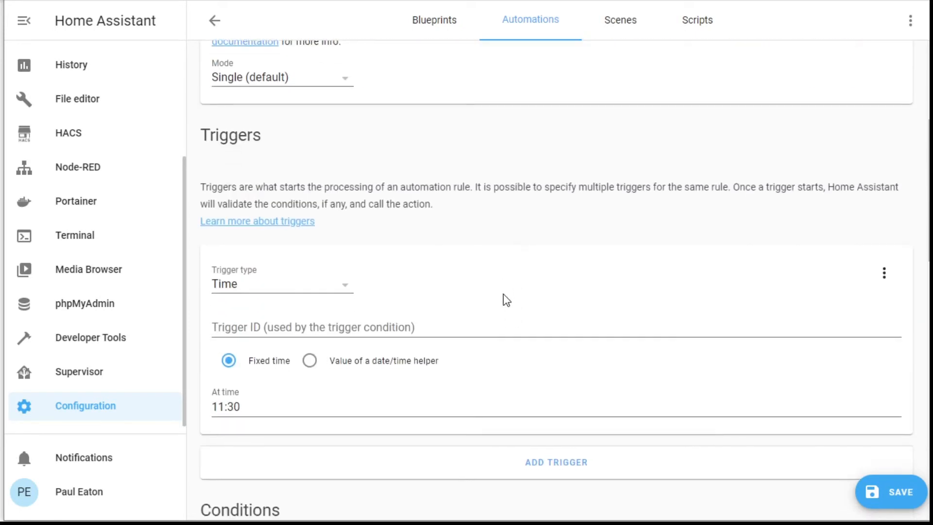
scroll(308, 233, down, 13)
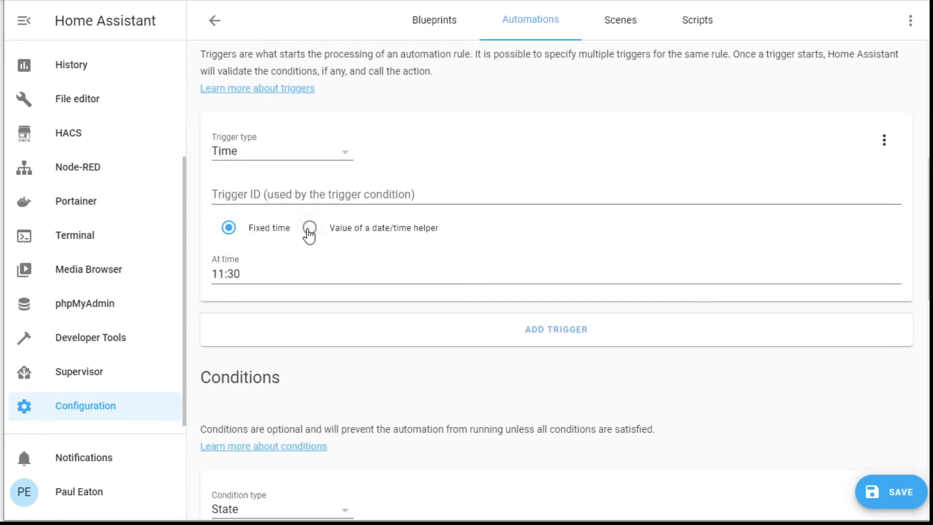
scroll(325, 221, down, 2)
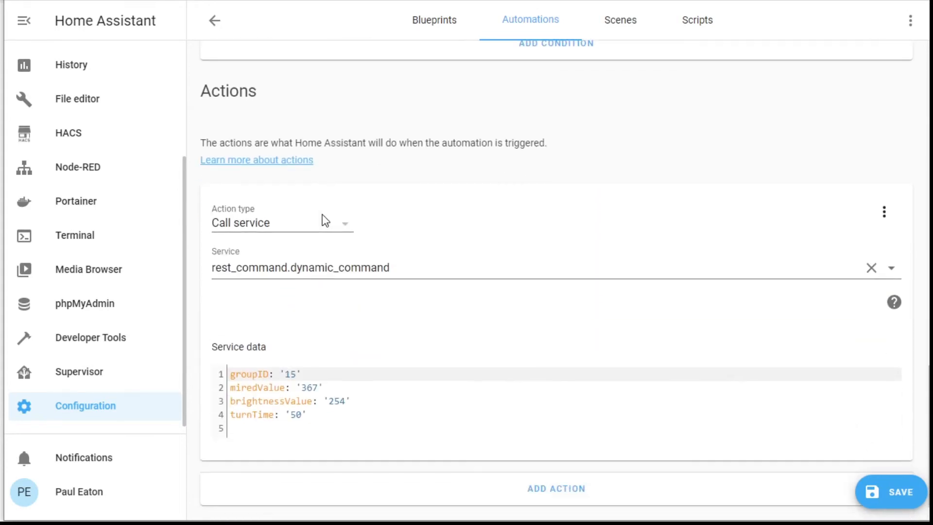
double_click(293, 373)
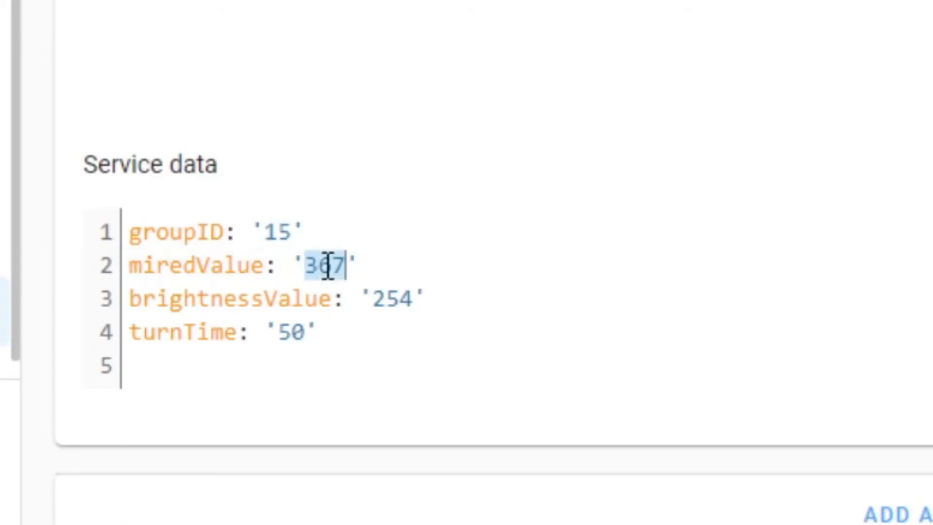
text(44)
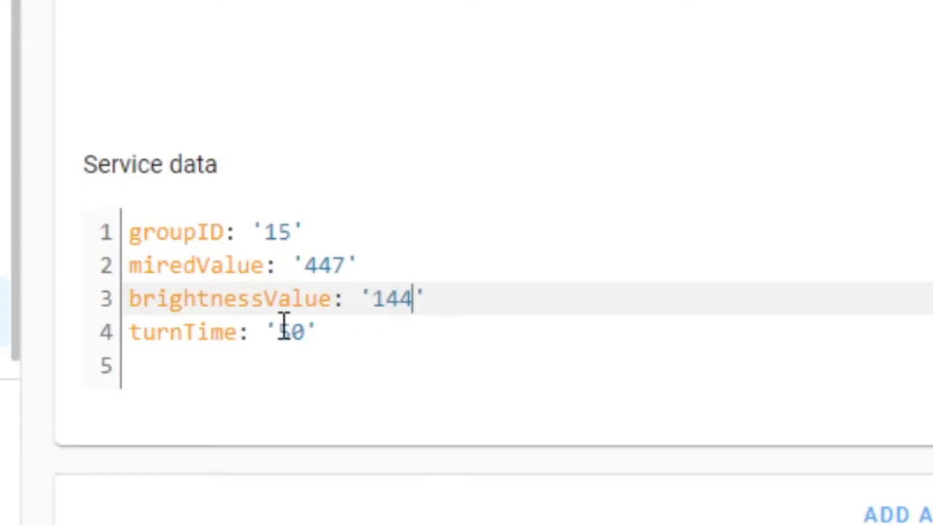
click(296, 336)
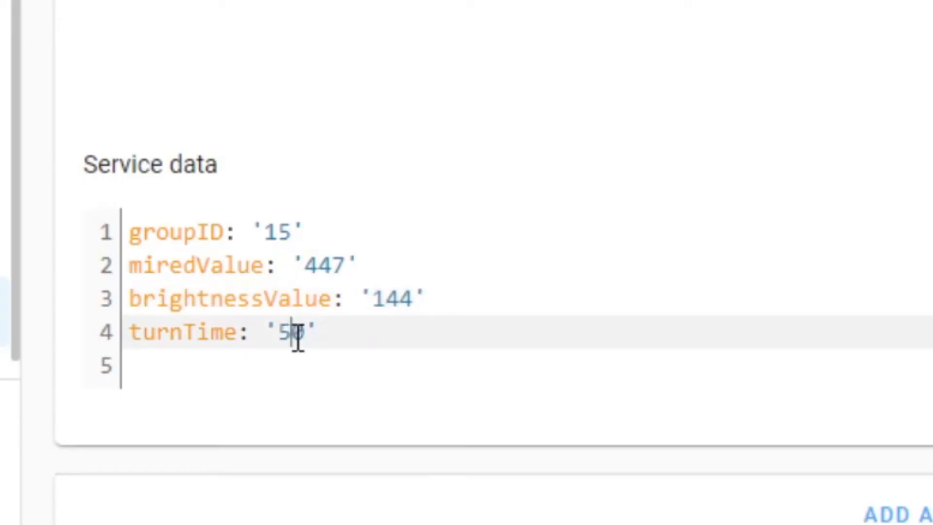